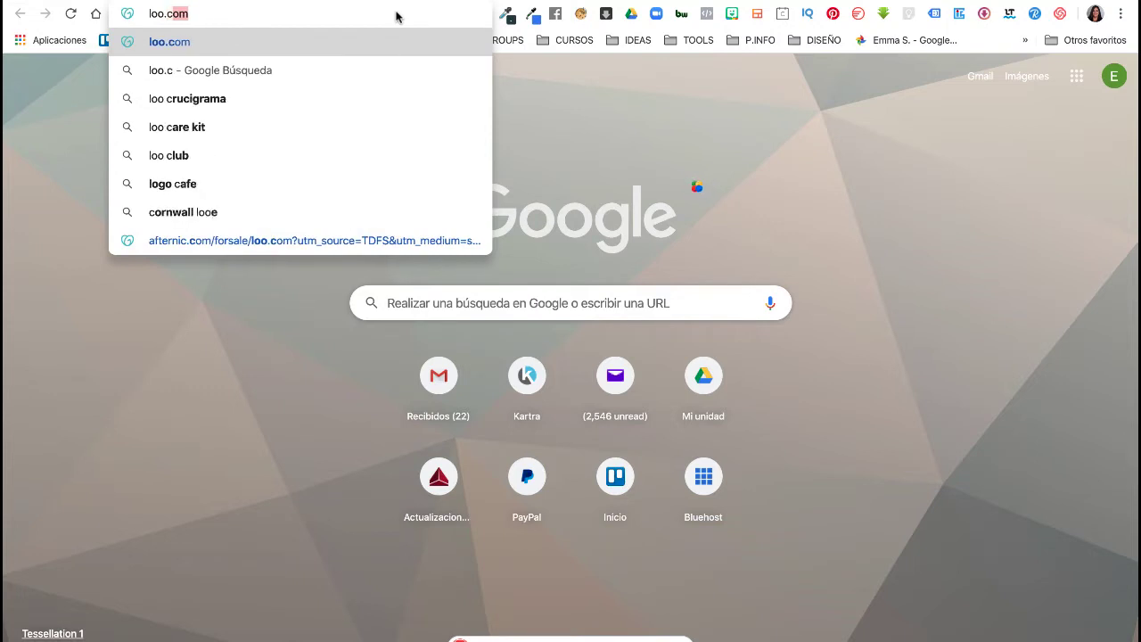
text(m)
- Load loom.com/my-videos by entering 'loom' in Chrome's address bar without the autocompletion
key(BackSpace)
key(BackSpace)
key(BackSpace)
key(BackSpace)
text(m)
key(Return)
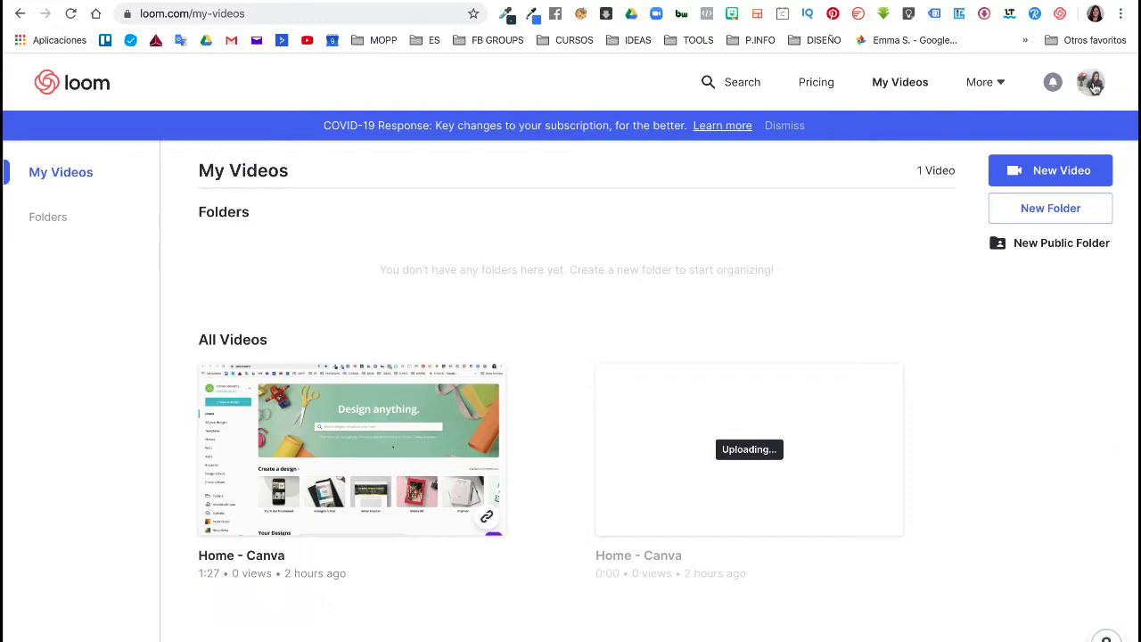
- Copy the 1:27 Home - Canva video's share link from its My Videos thumbnail
click(902, 82)
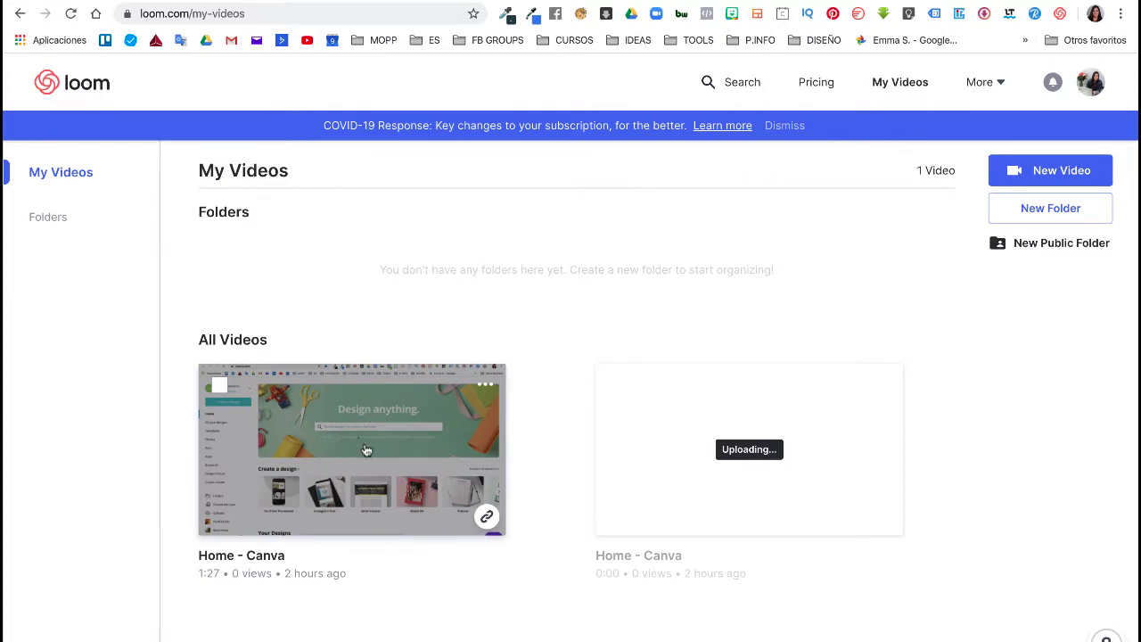
click(488, 520)
click(490, 519)
click(487, 521)
- Load the copied Home - Canva share link in a new Chrome tab
click(592, 3)
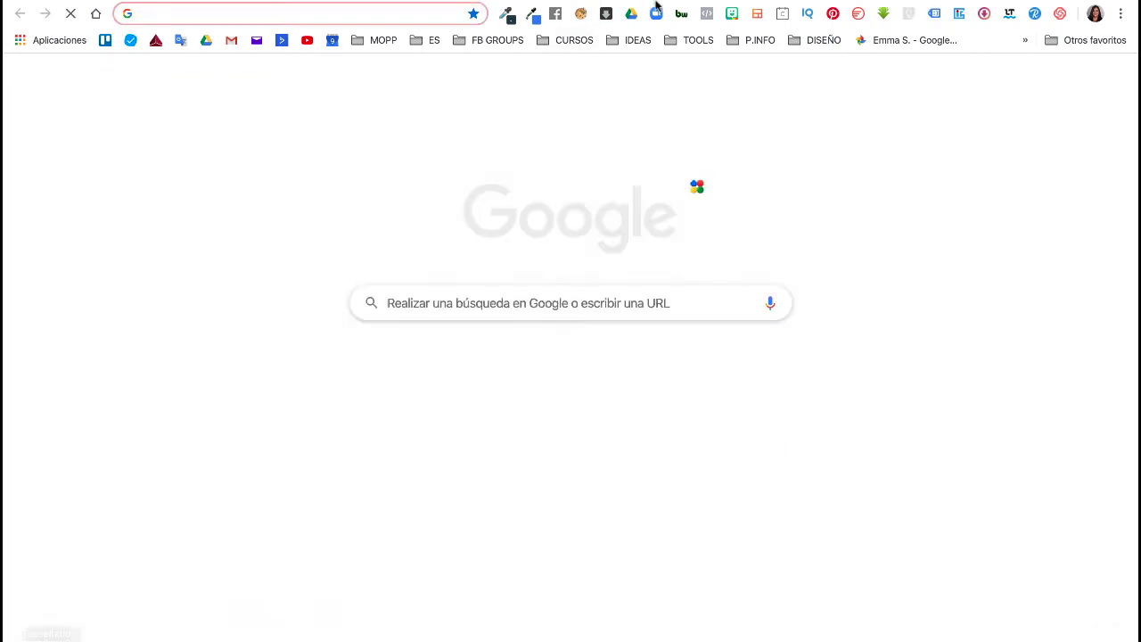
key(super+v)
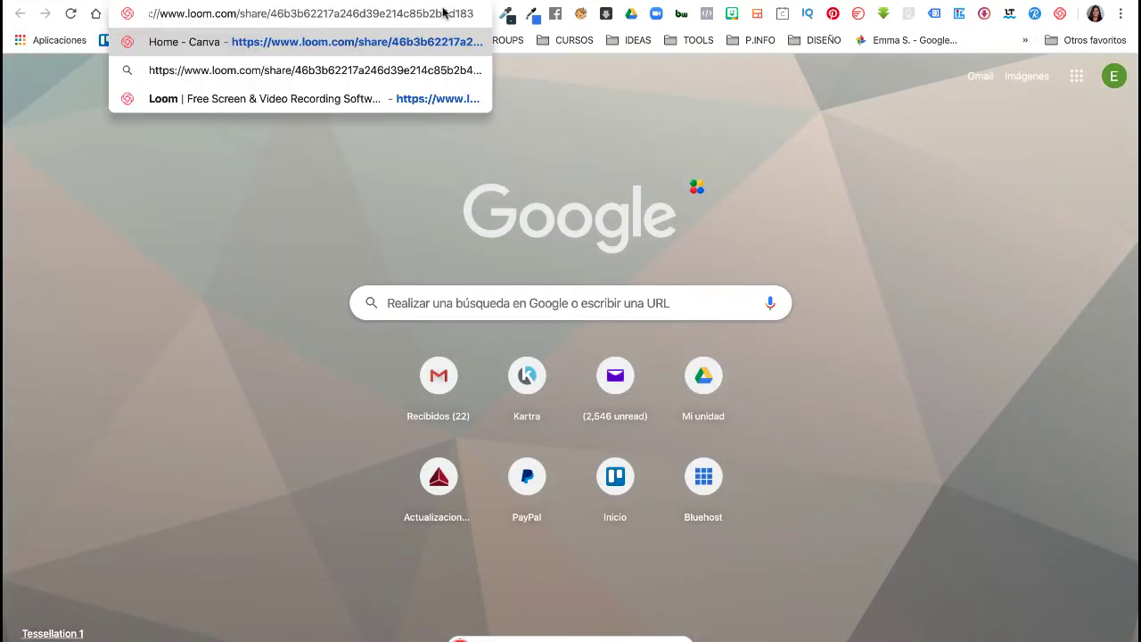
key(Return)
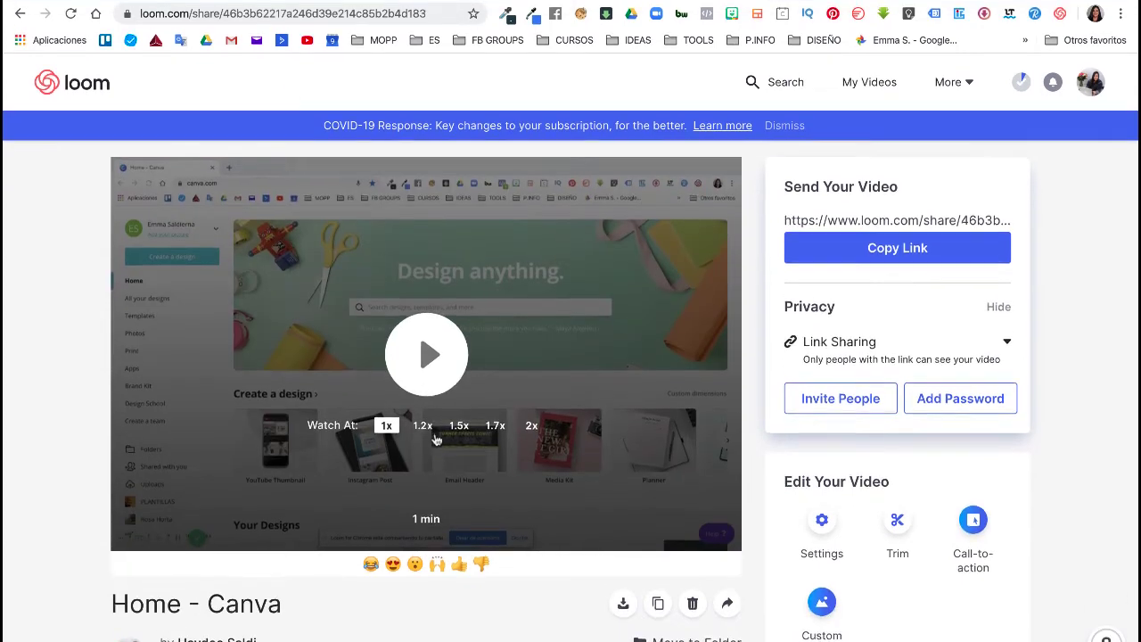
- Back in My Videos, open the Home - Canva share page and copy its link there
scroll(437, 438, down, 1)
scroll(499, 303, up, 1)
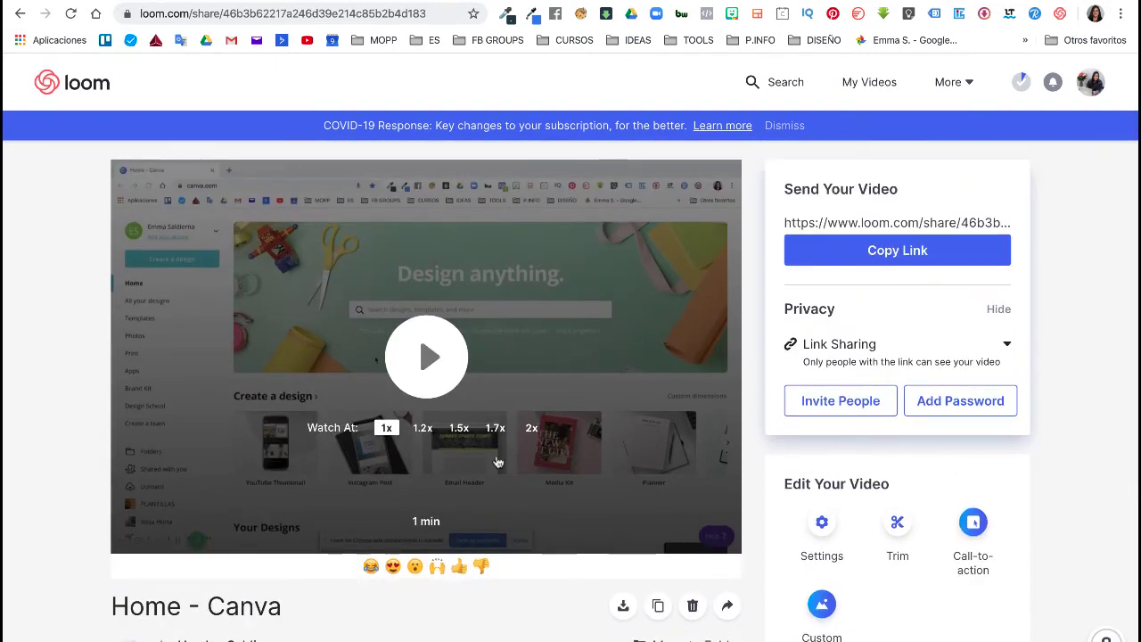
scroll(486, 535, down, 3)
scroll(487, 535, up, 3)
key(alt+Left)
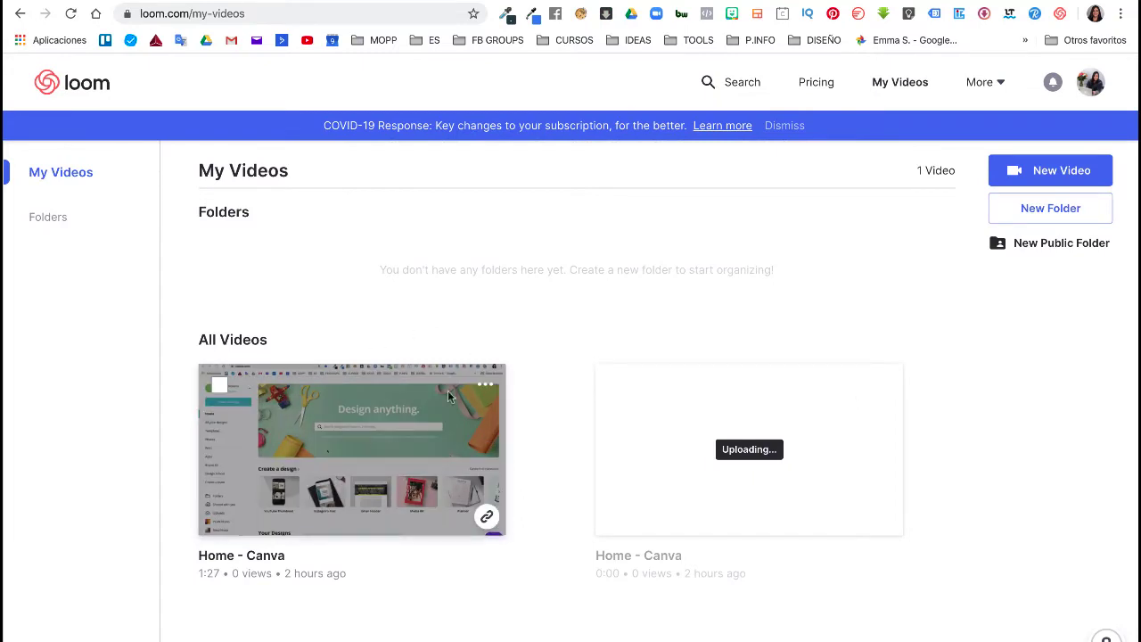
click(370, 469)
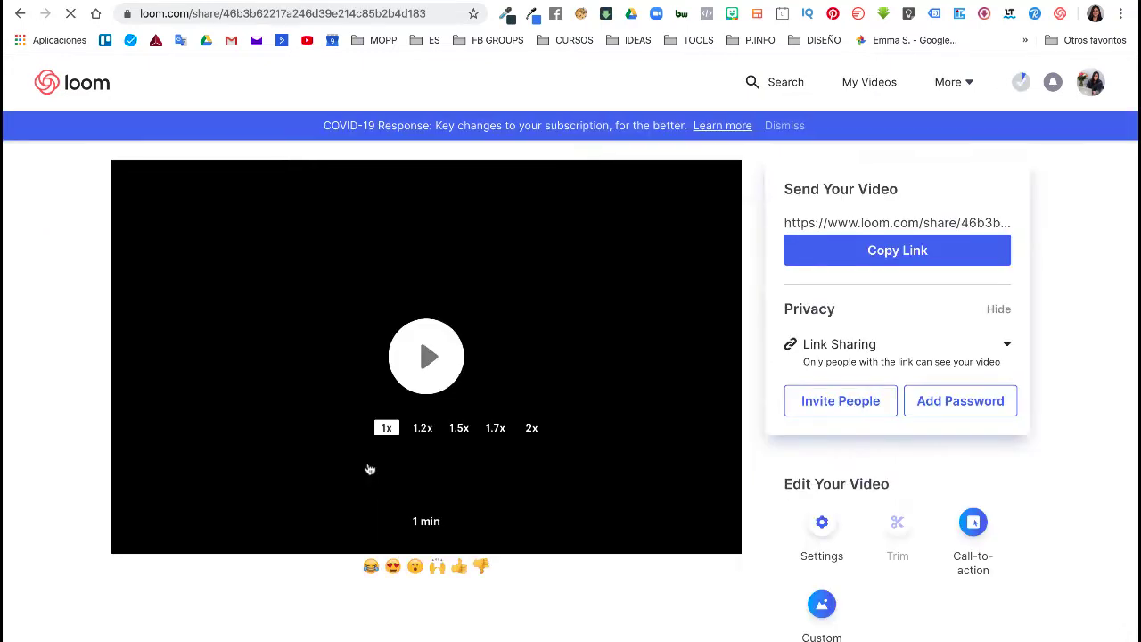
click(909, 252)
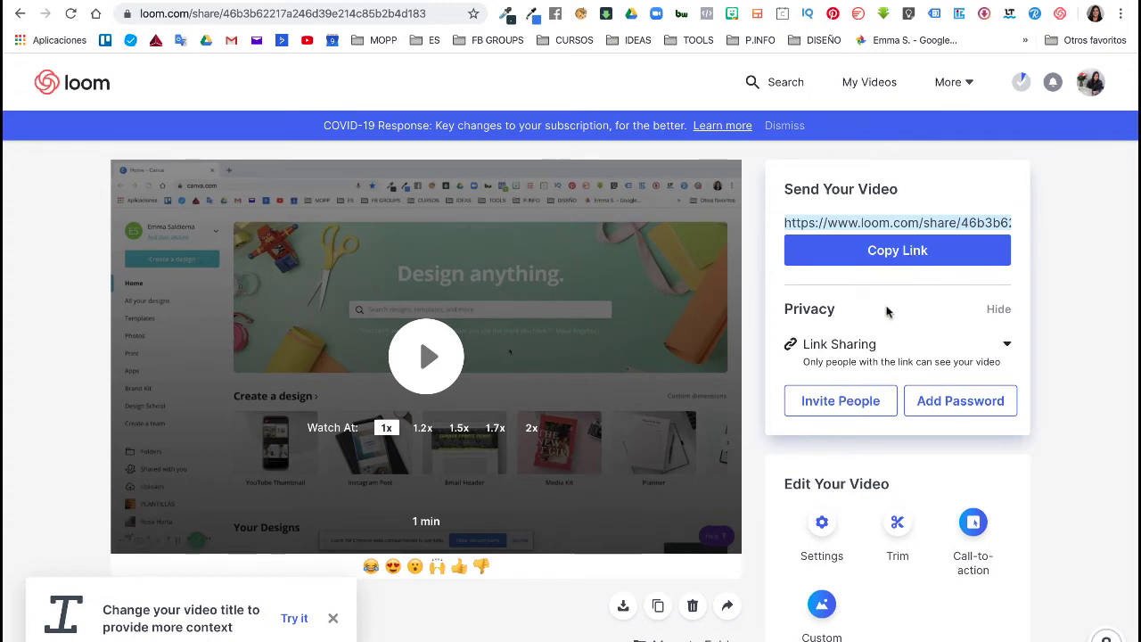
- Add a contact's e-mail address as an invited viewer and save, enabling custom access
click(840, 403)
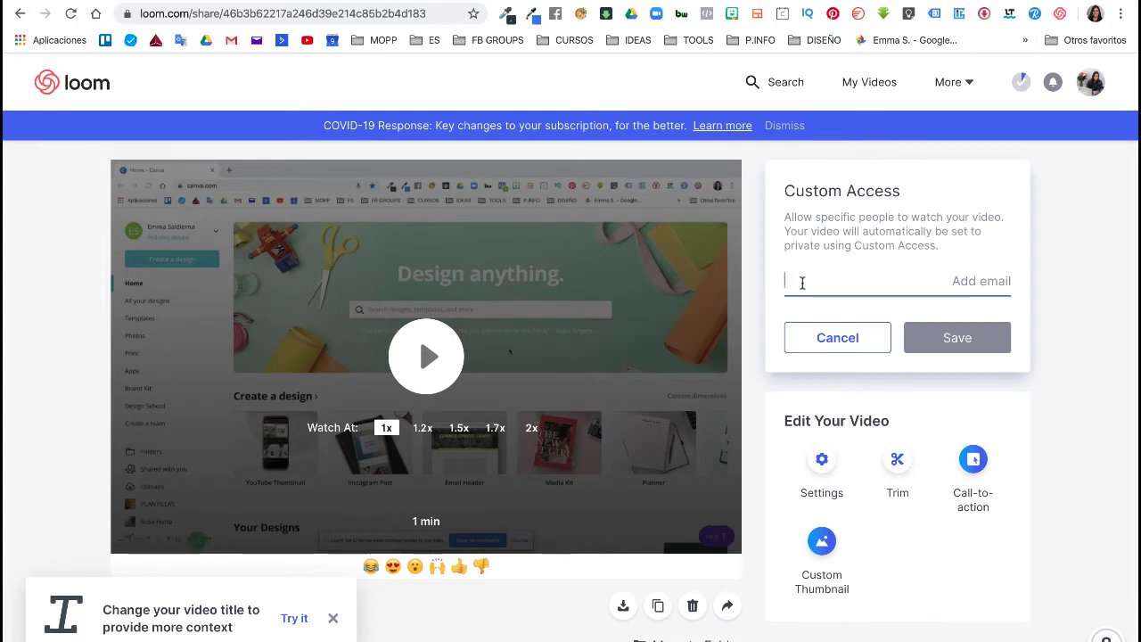
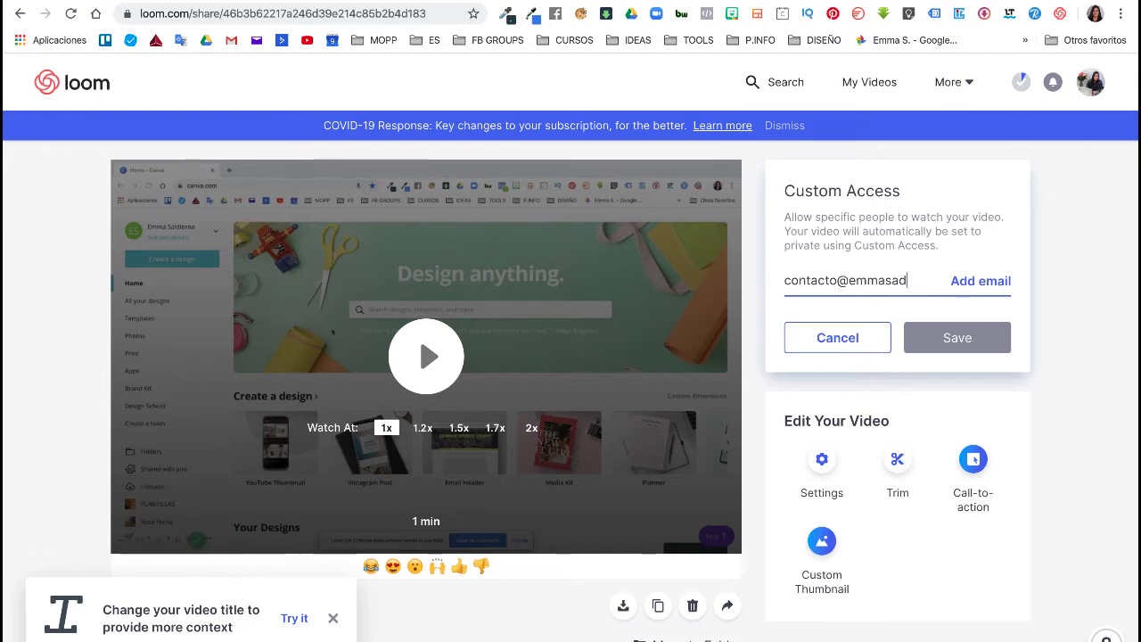
key(Return)
click(962, 348)
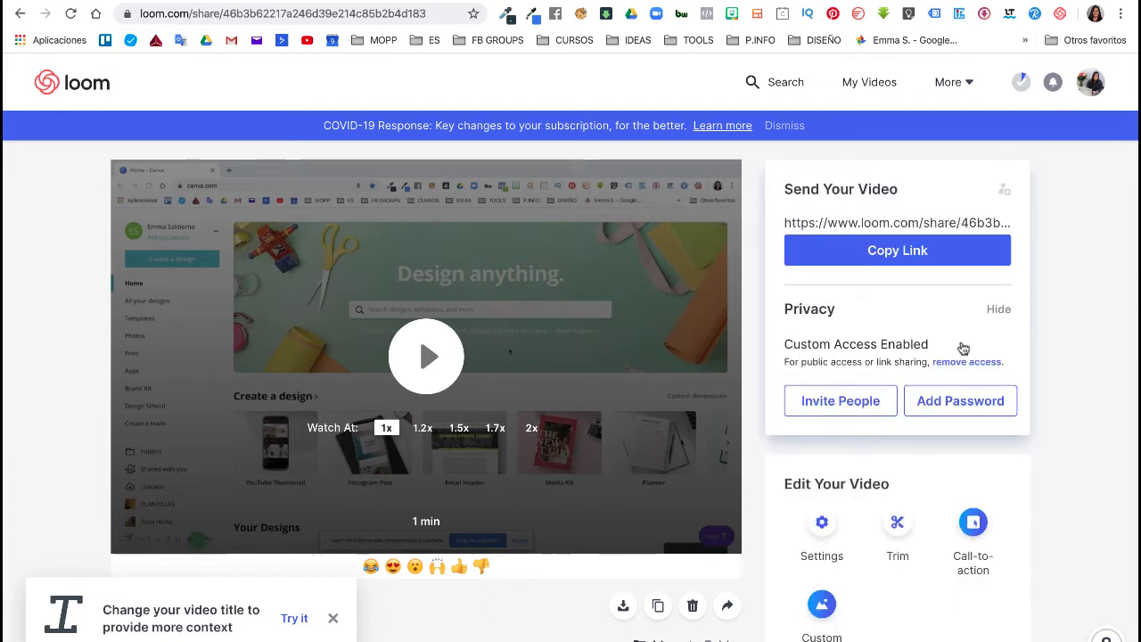
click(970, 402)
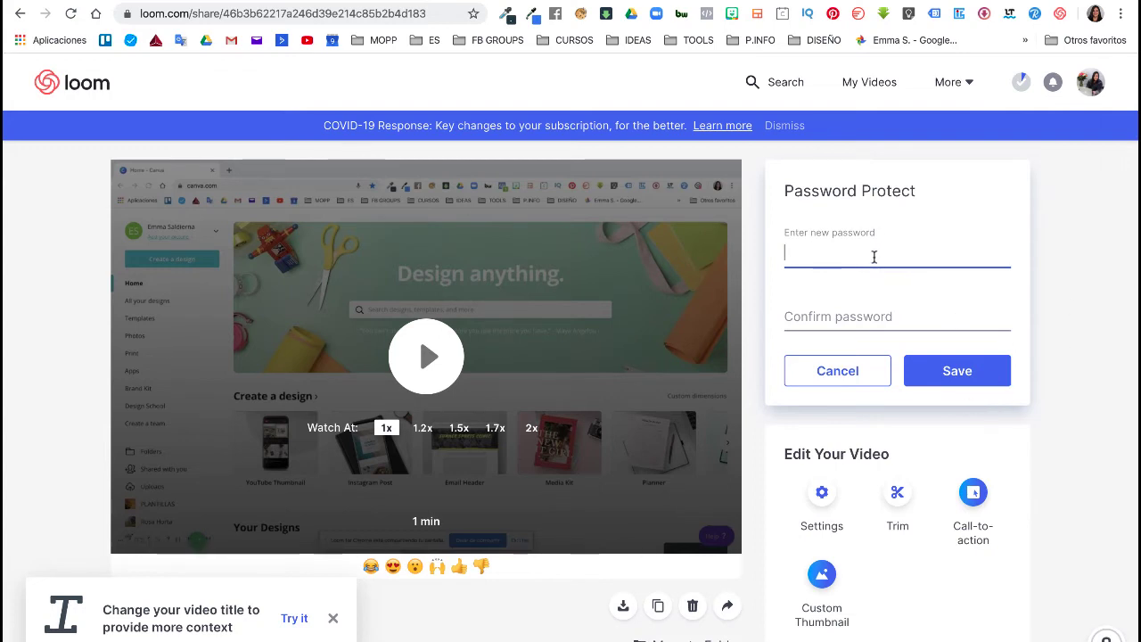
click(820, 371)
scroll(860, 396, down, 3)
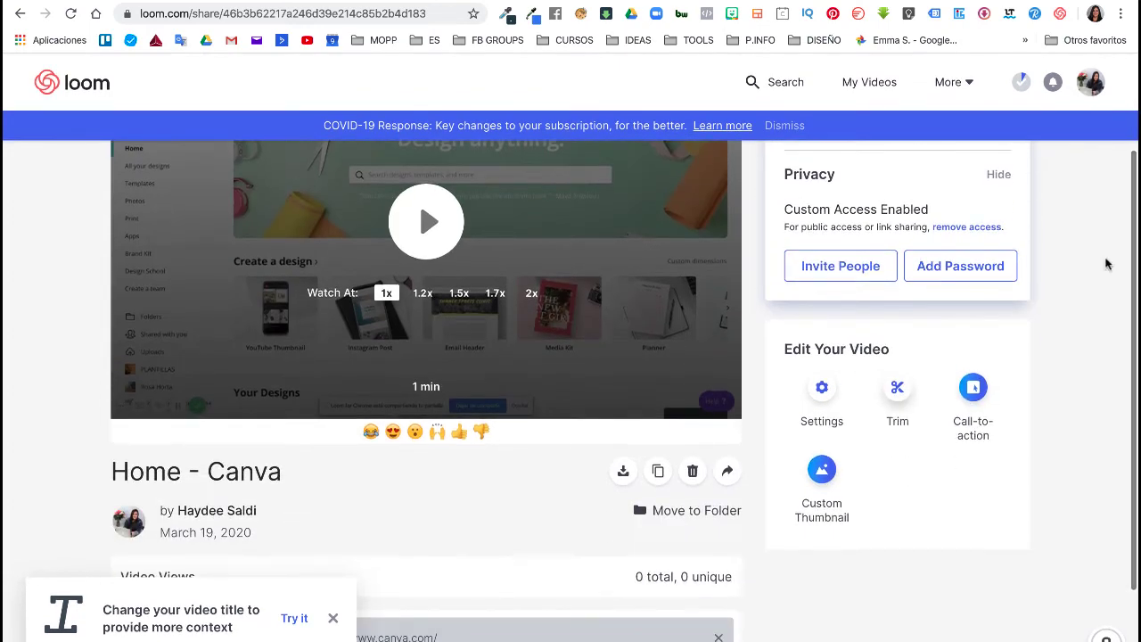
- Bring up the Home - Canva video's embed code options from its Share menu
click(727, 475)
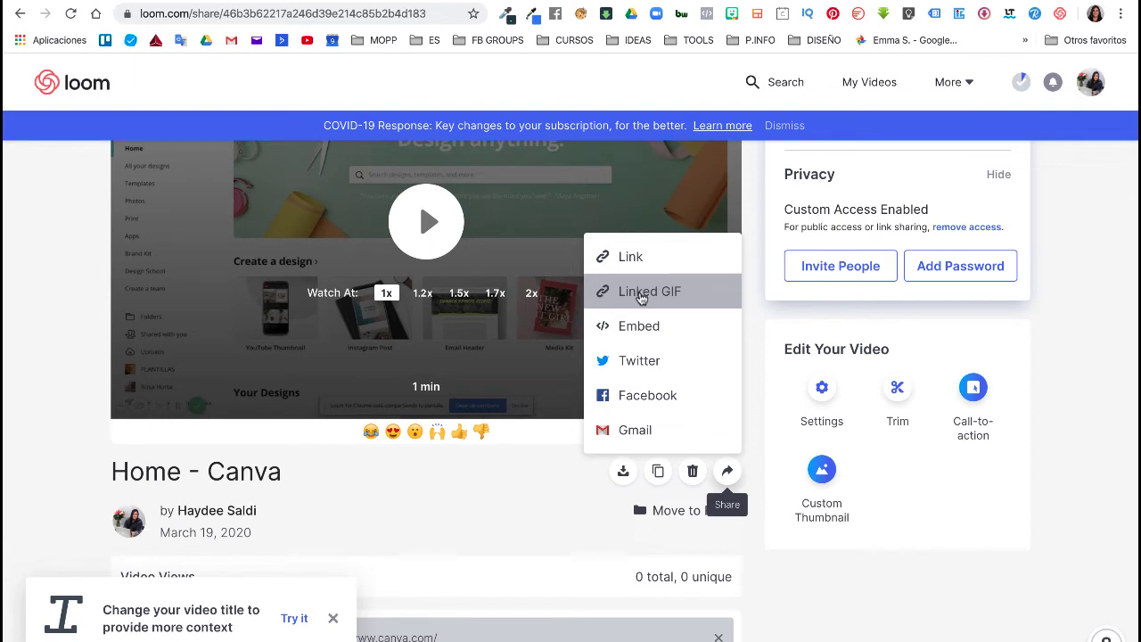
scroll(649, 321, up, 2)
scroll(652, 337, down, 2)
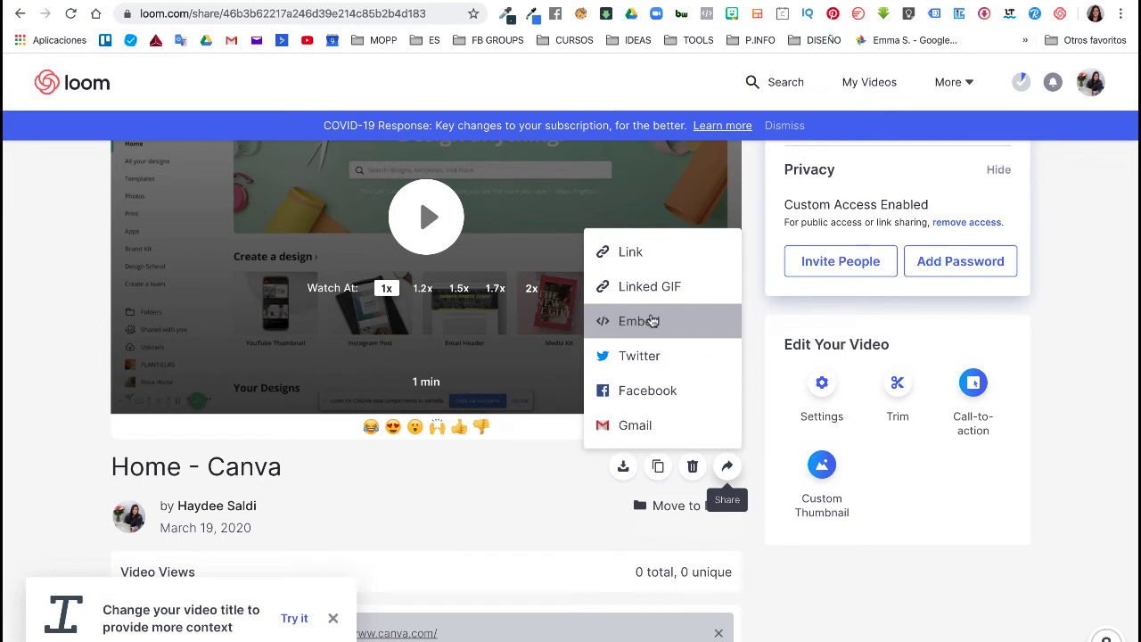
click(652, 321)
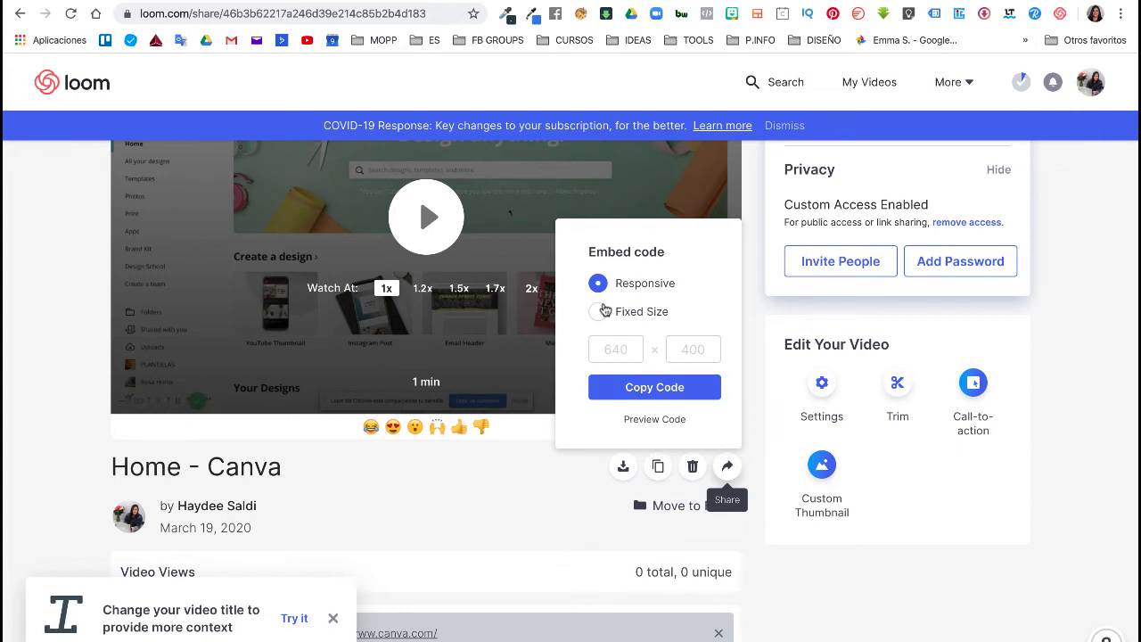
- Try Fixed Size 640 × 400, copy the Responsive embed code, preview its HTML, close the panel
click(599, 311)
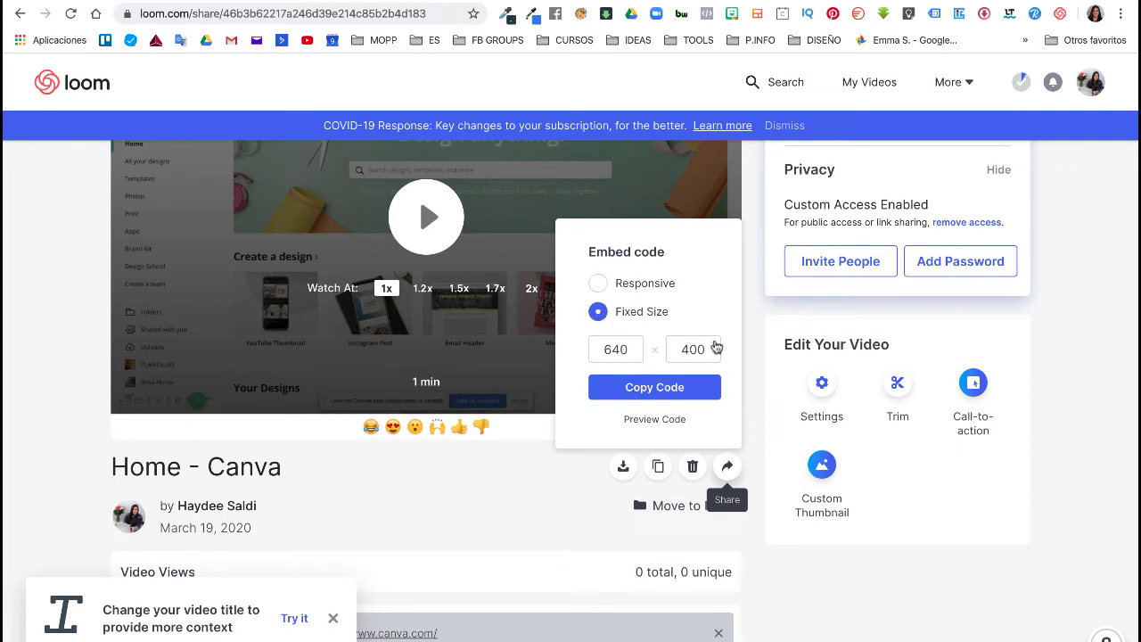
click(598, 284)
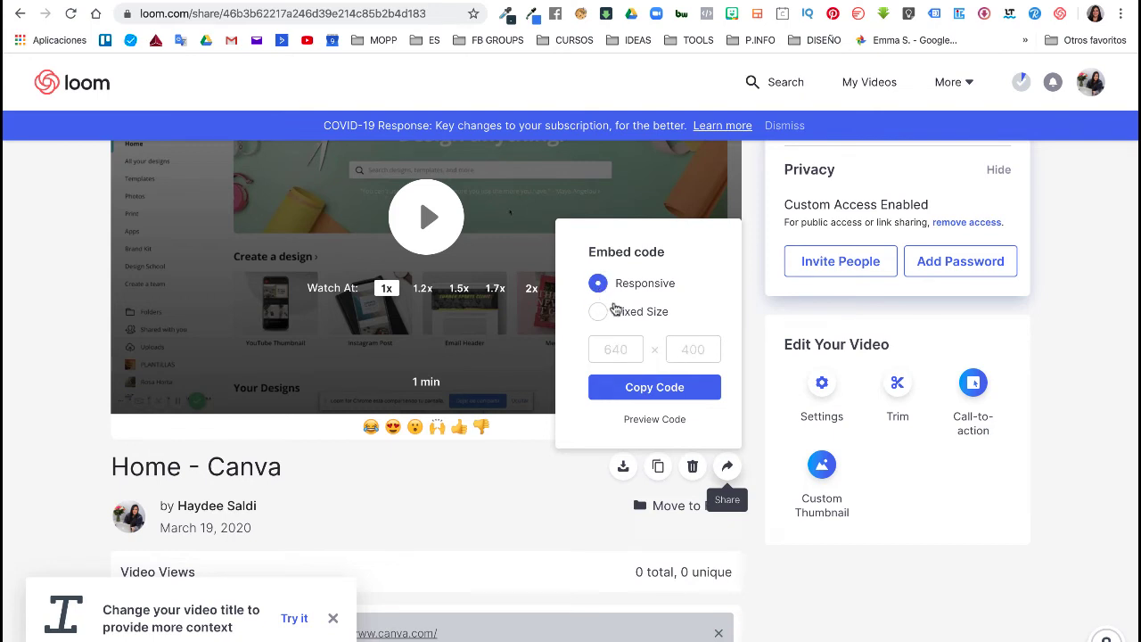
click(645, 393)
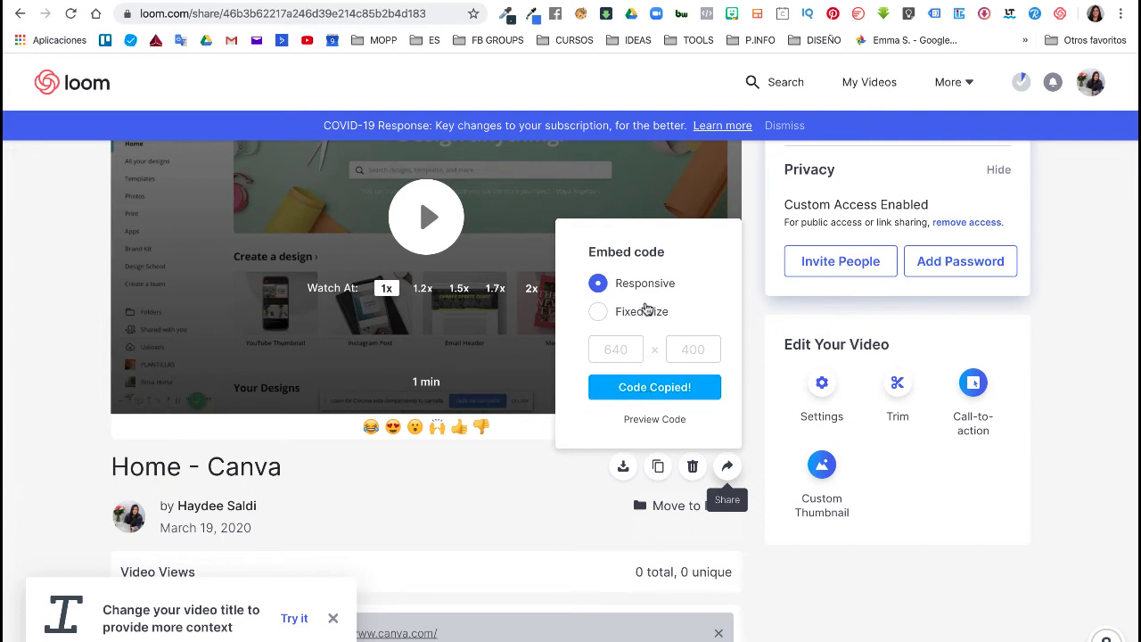
click(651, 419)
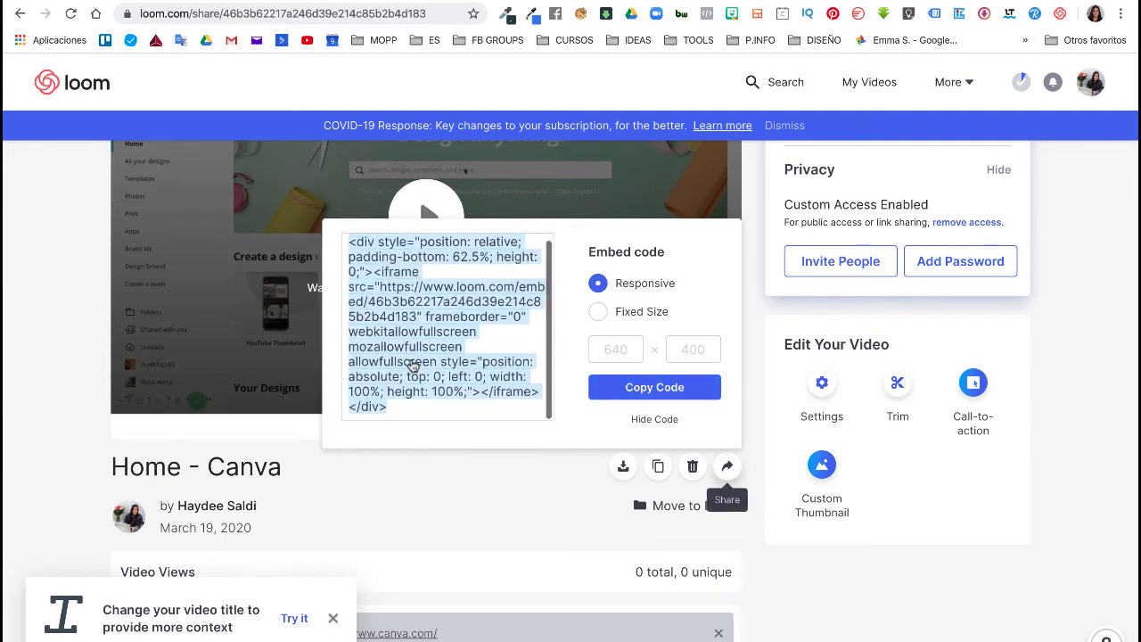
click(426, 214)
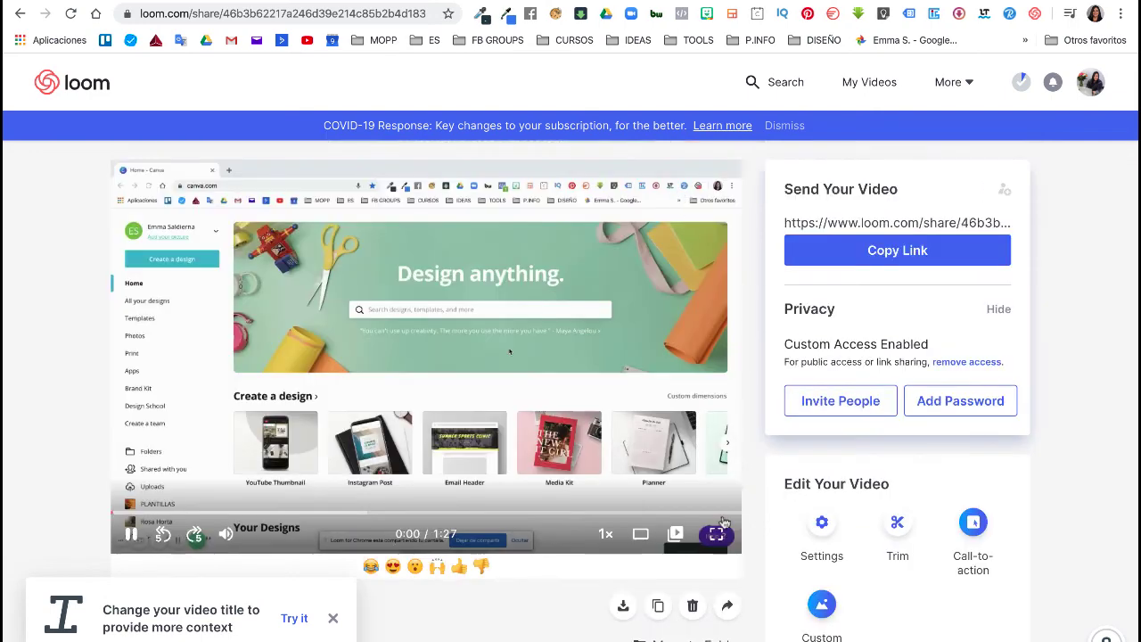
- Pause the video at 0:02 and review the prefilled Twitter share post, then return to Loom
click(680, 478)
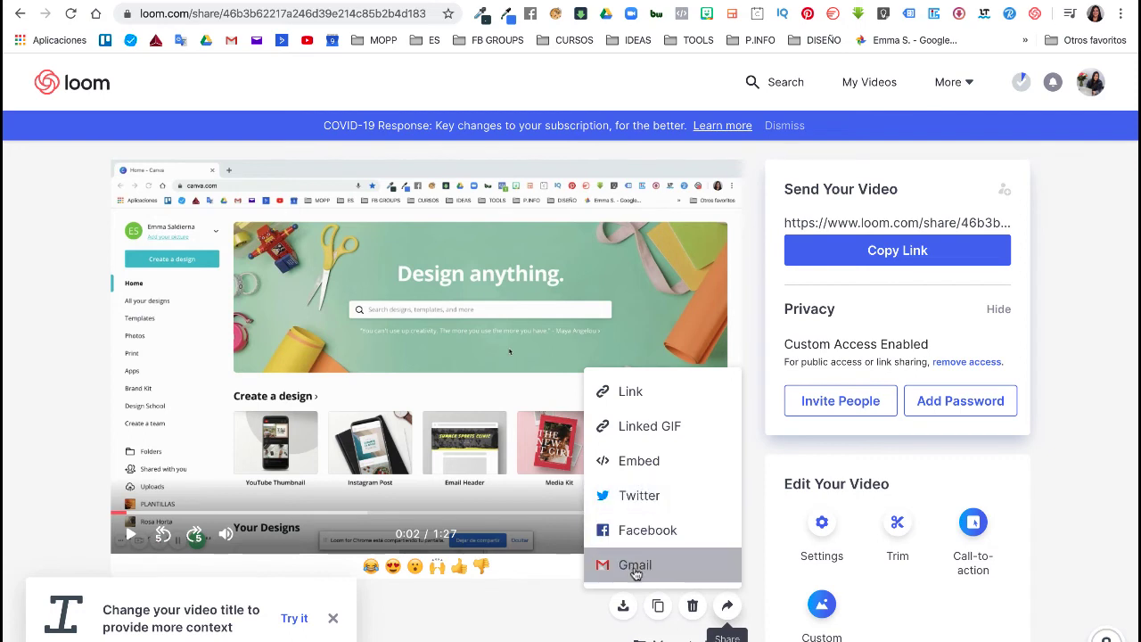
click(649, 497)
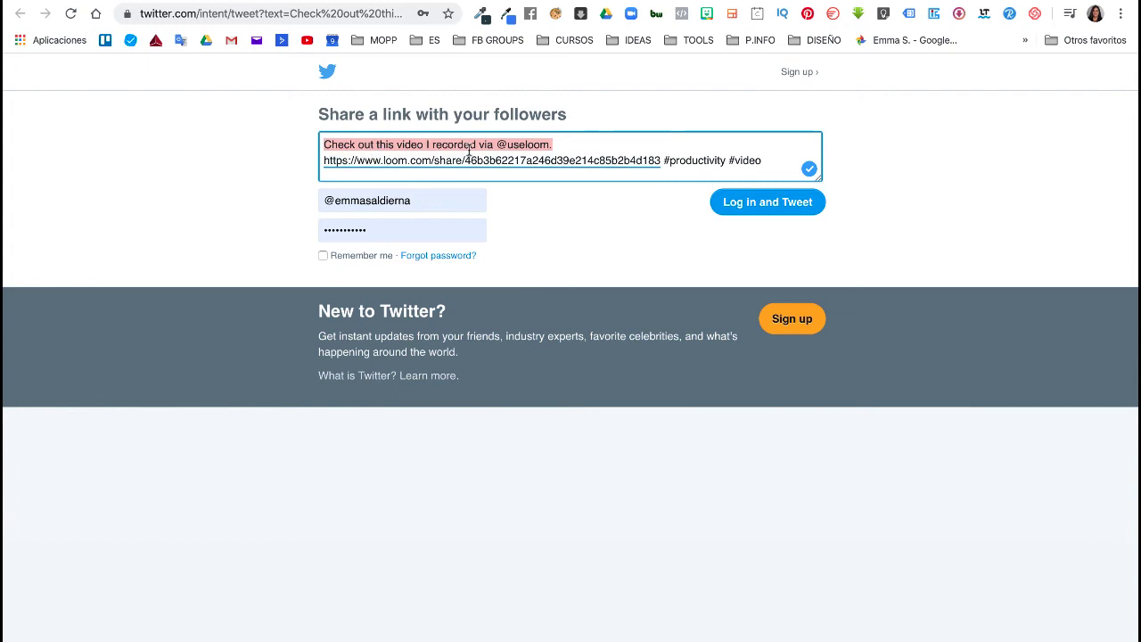
click(567, 150)
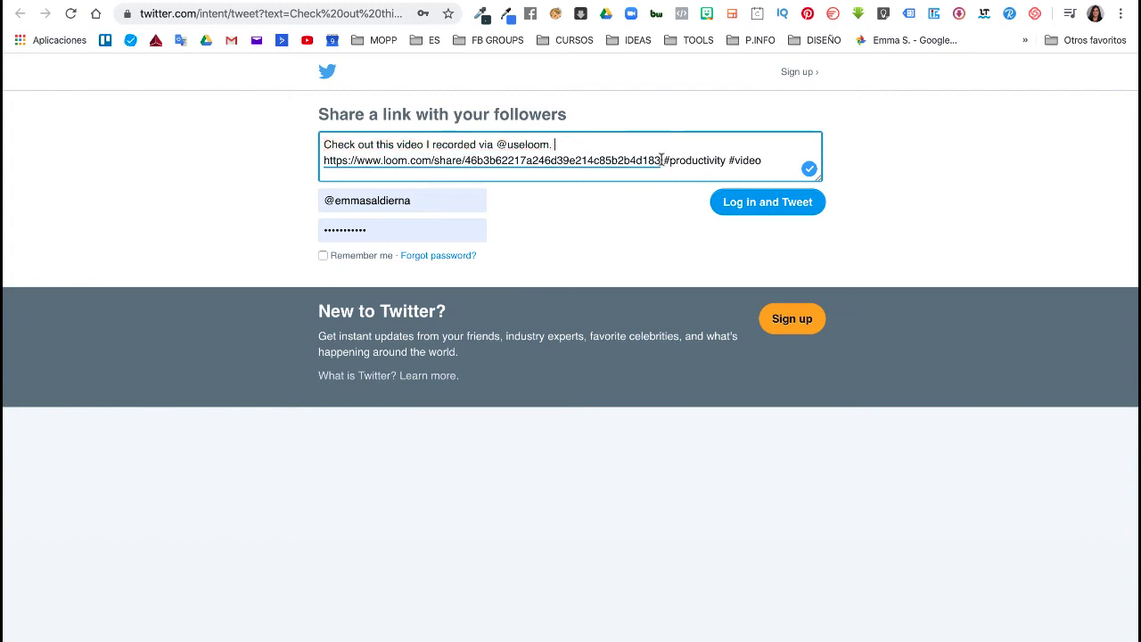
key(ctrl+w)
scroll(505, 567, down, 3)
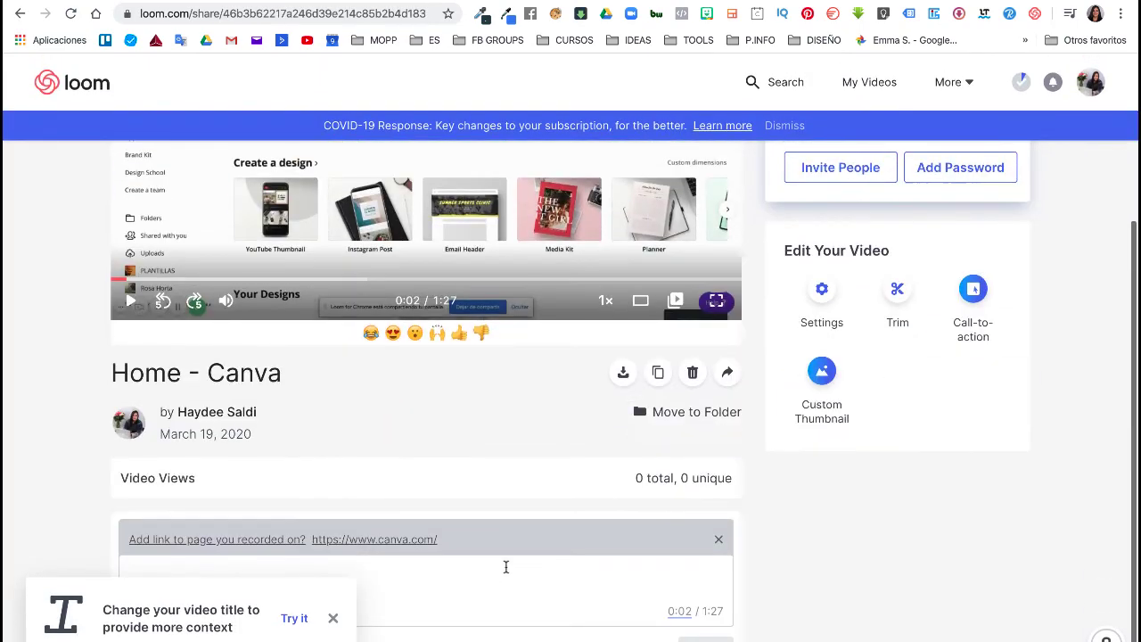
scroll(504, 566, up, 3)
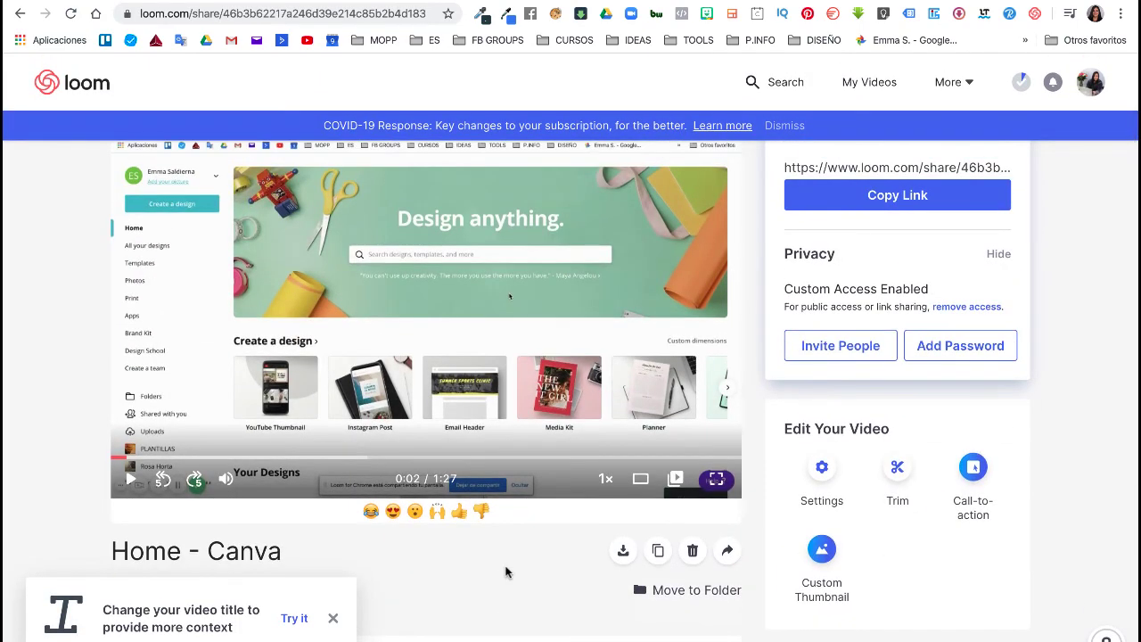